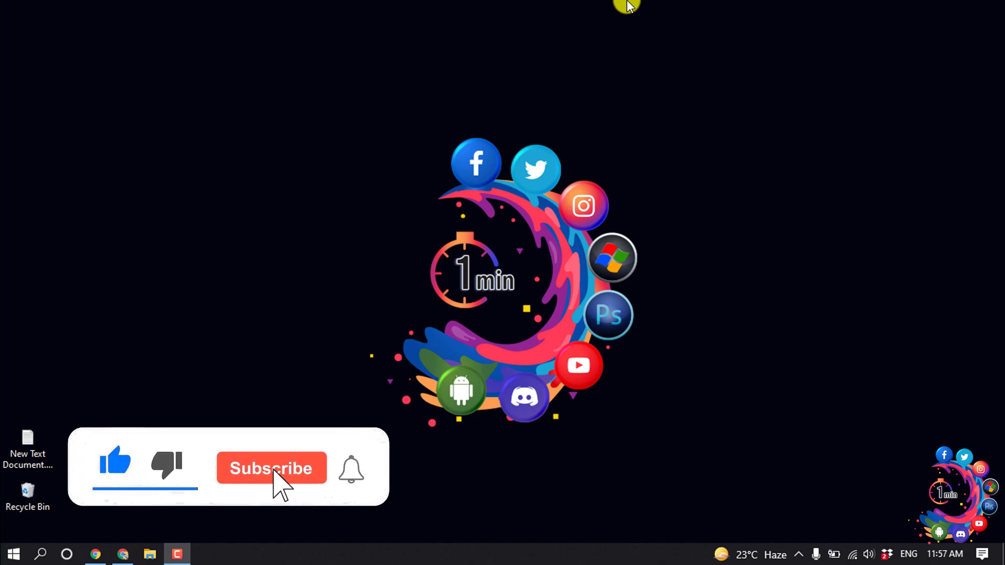
# - Close the tutorial tab, open top.gg in a new tab and search for 'carl bot'
pyautogui.click(126, 554)
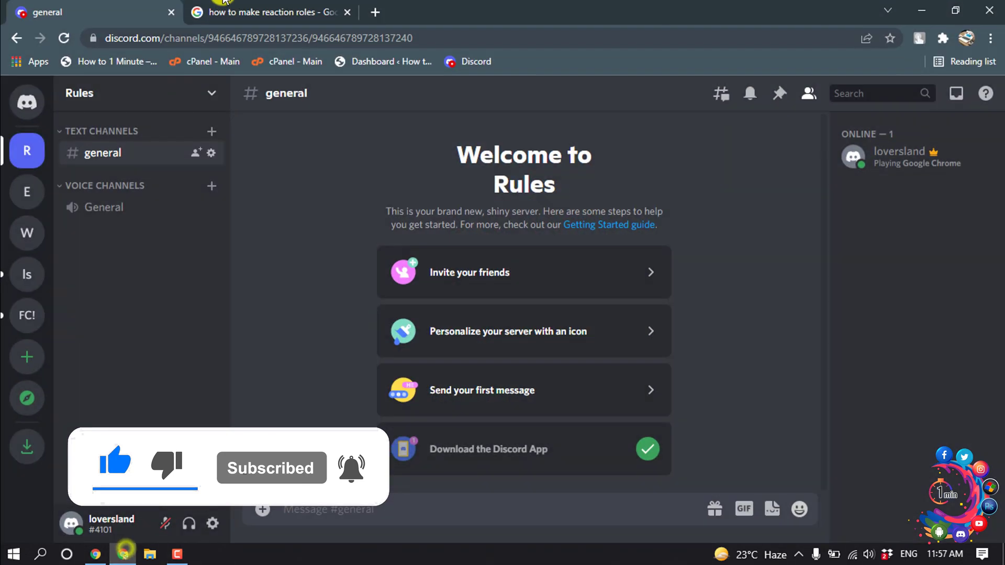
pyautogui.click(350, 13)
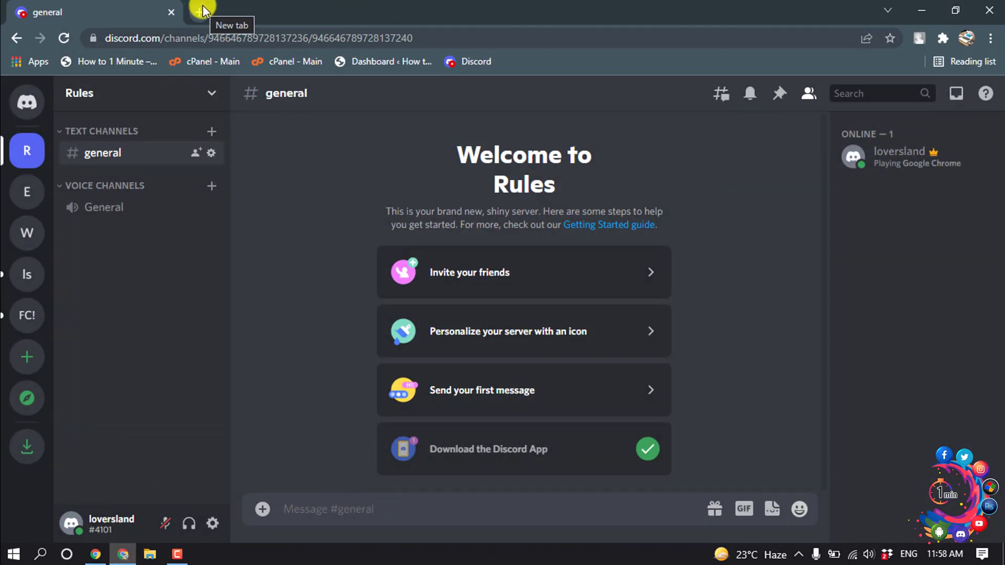
pyautogui.click(201, 10)
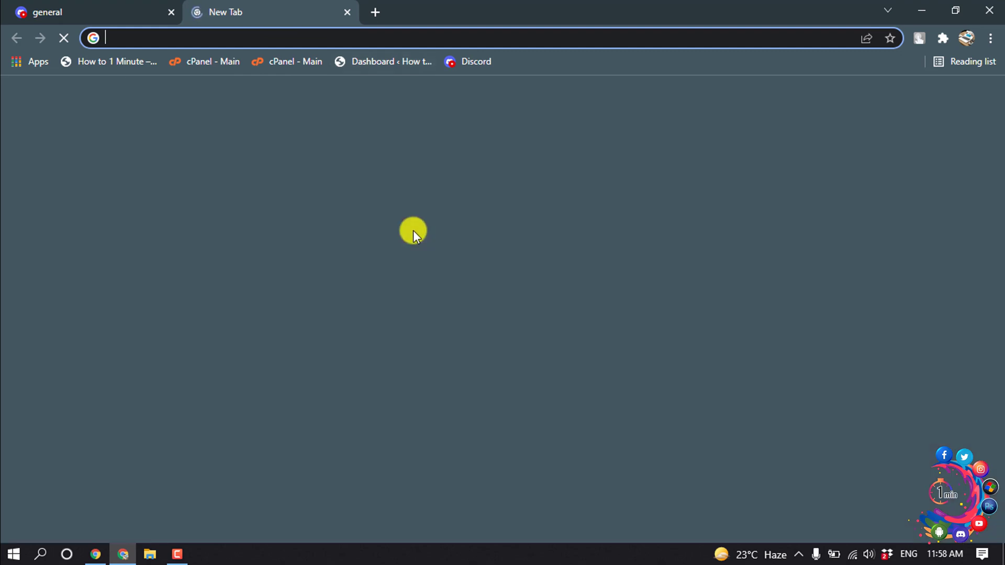
pyautogui.click(668, 386)
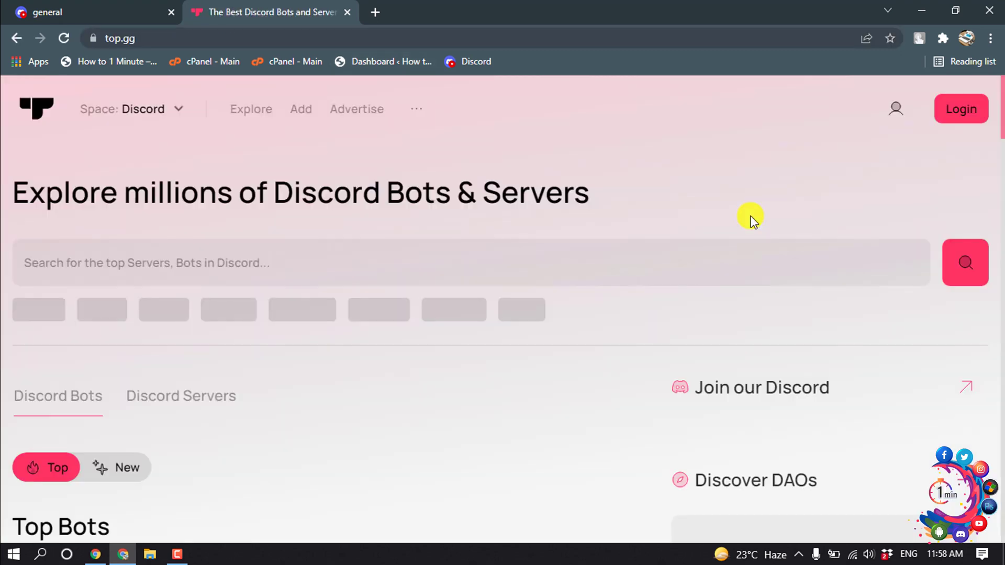
pyautogui.click(199, 262)
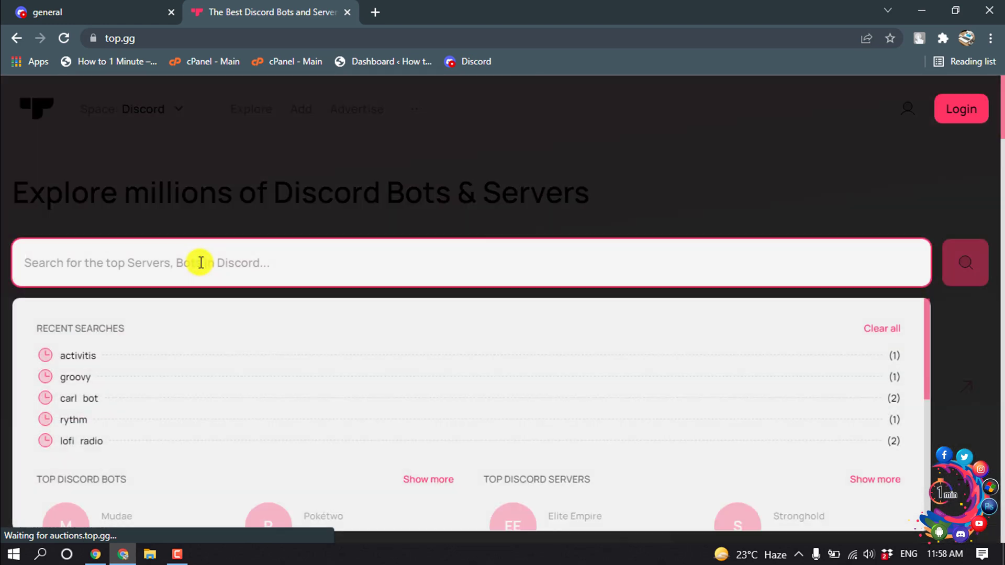
pyautogui.click(78, 398)
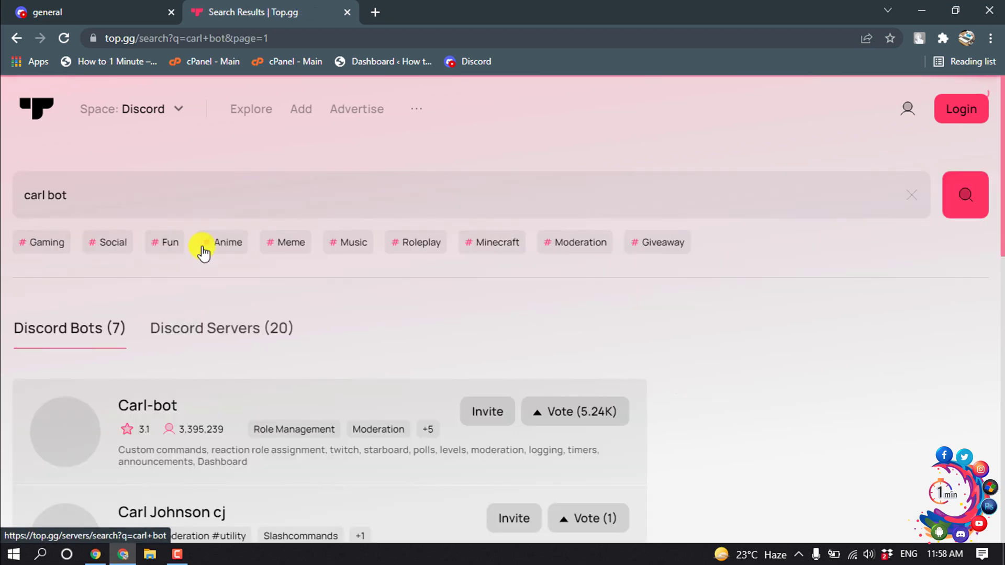
pyautogui.scroll(-3, 202, 236)
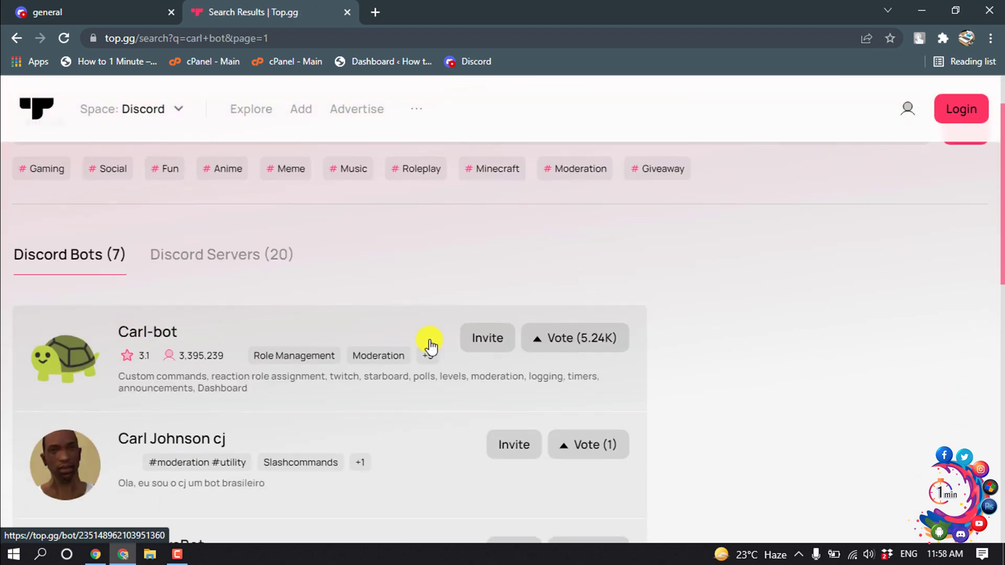
# - Invite Carl-bot to the Rules server and authorize its listed permissions
pyautogui.click(482, 343)
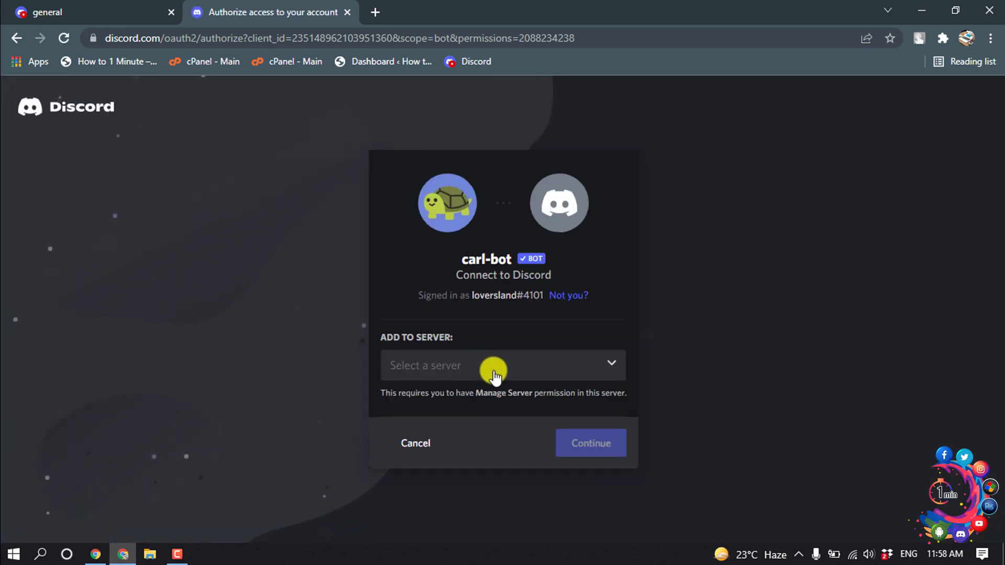
pyautogui.click(494, 369)
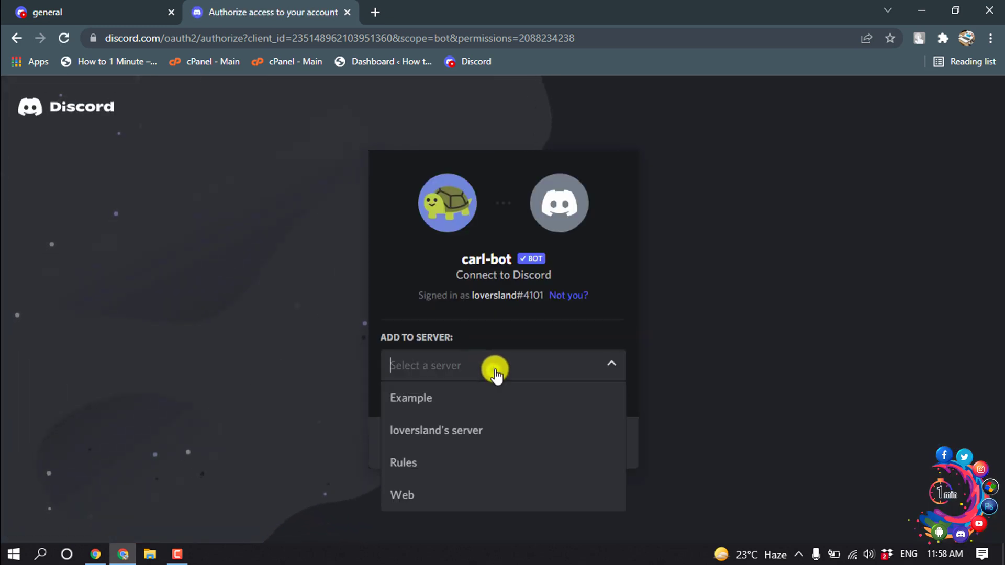
pyautogui.click(413, 462)
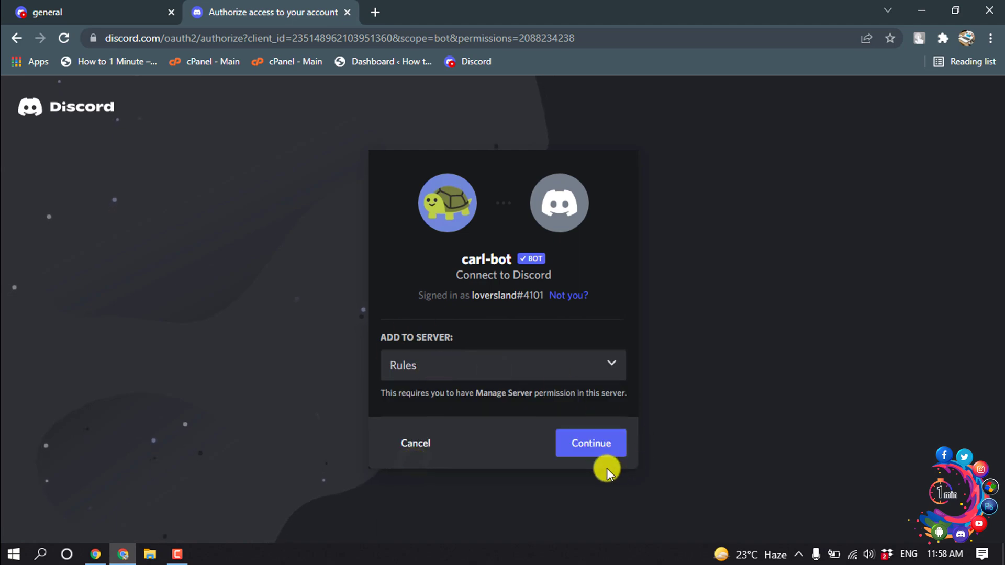
pyautogui.click(594, 452)
pyautogui.scroll(-10, 581, 471)
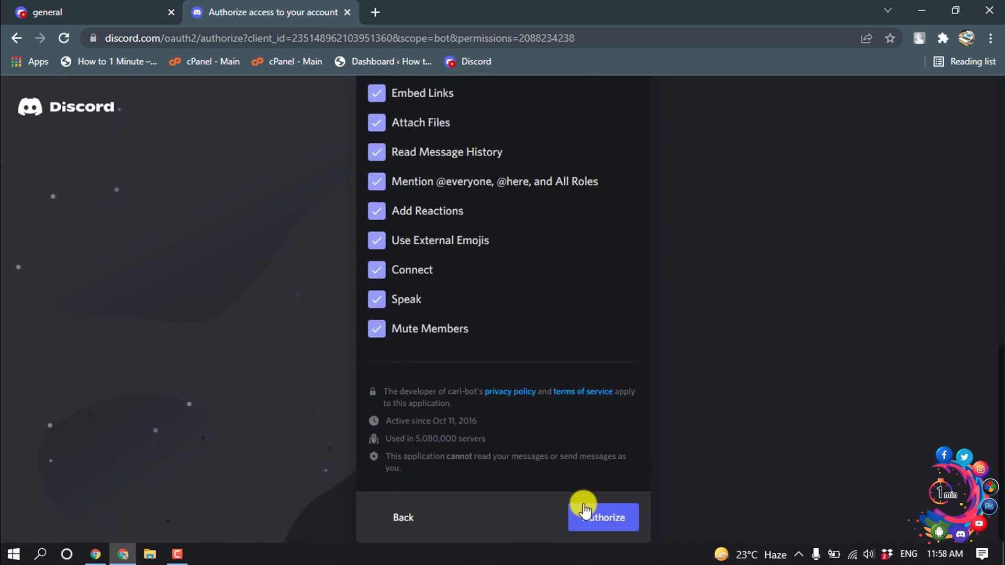
pyautogui.click(590, 516)
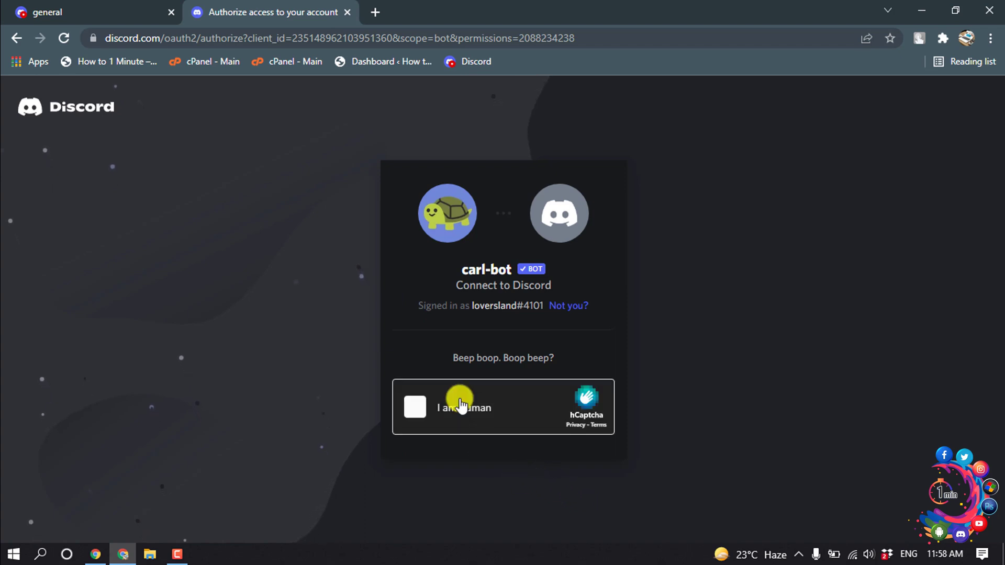
# - Solve the bicycle hCaptcha, then return to the general channel tab
pyautogui.click(449, 408)
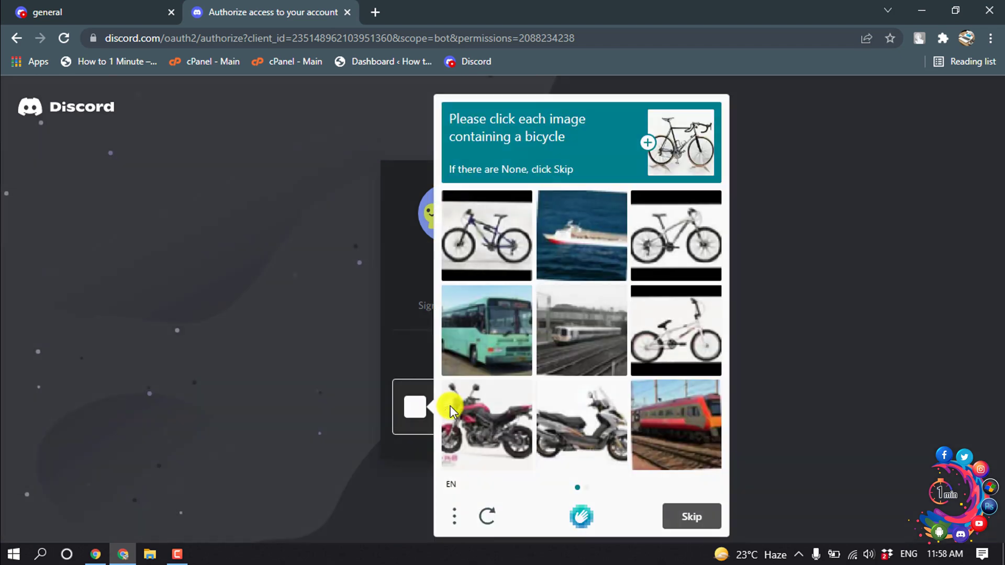
pyautogui.click(500, 238)
pyautogui.click(658, 240)
pyautogui.click(669, 311)
pyautogui.click(676, 516)
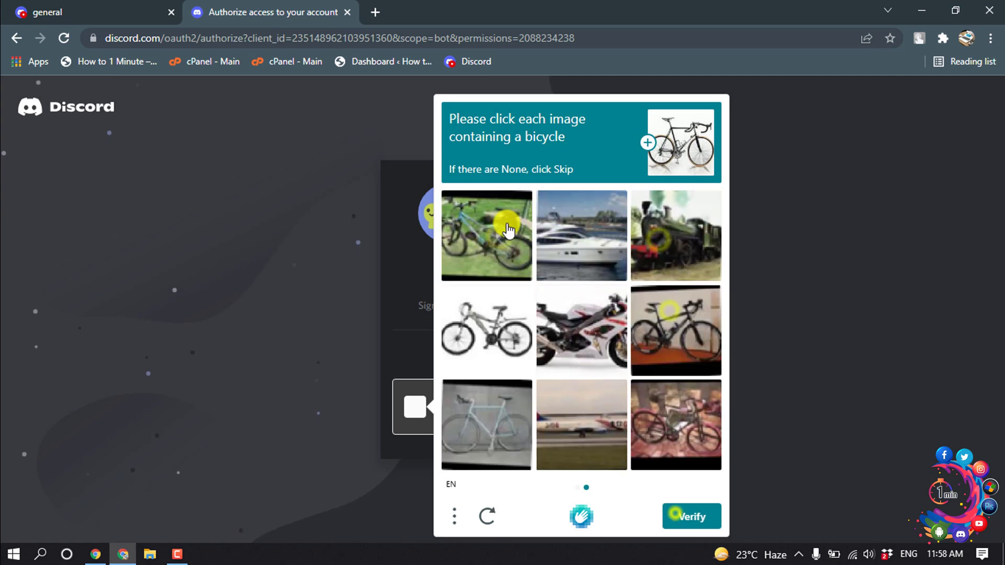
pyautogui.click(488, 311)
pyautogui.click(677, 372)
pyautogui.click(499, 423)
pyautogui.click(691, 518)
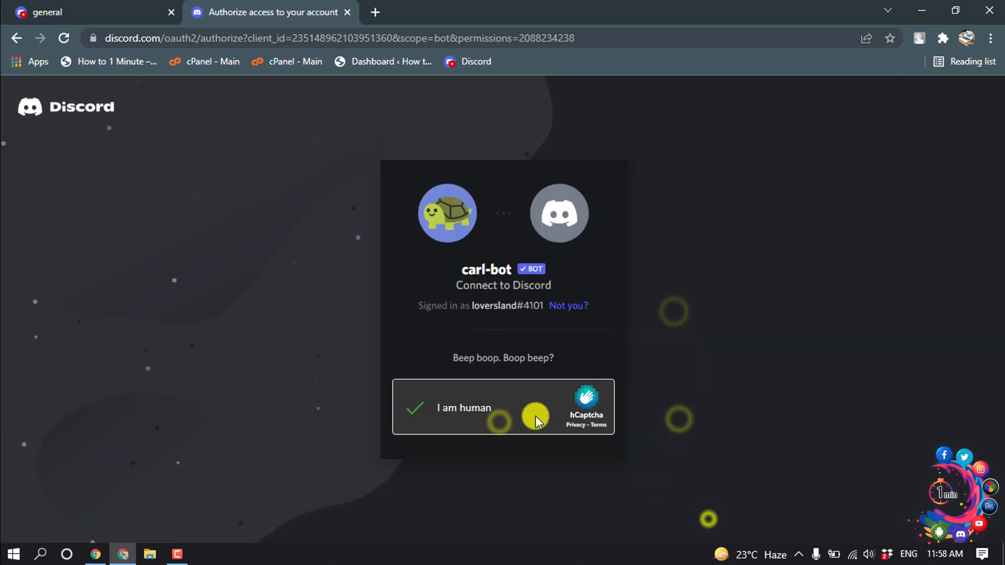
pyautogui.click(125, 14)
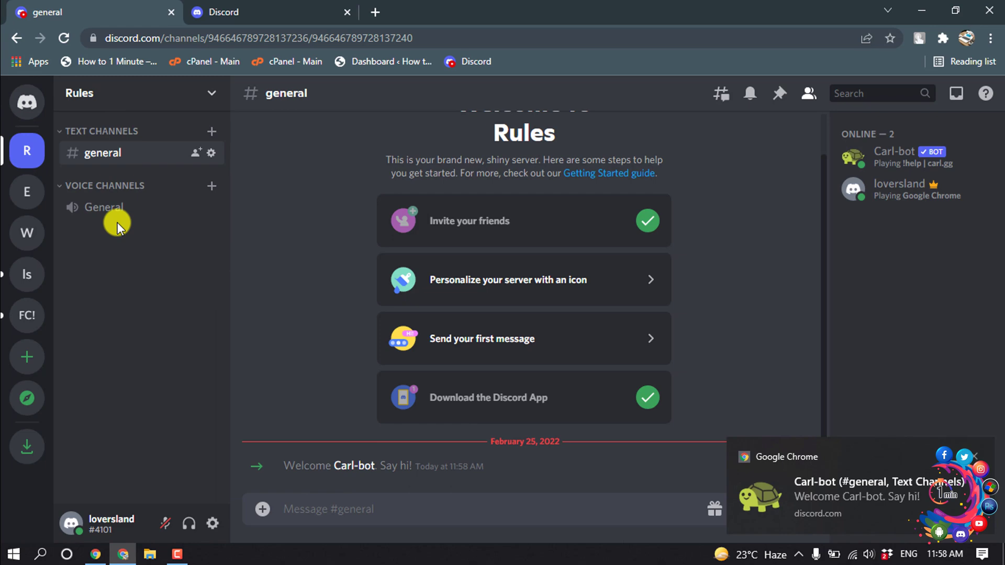
# - Open Server Settings from the Rules server dropdown
pyautogui.click(213, 95)
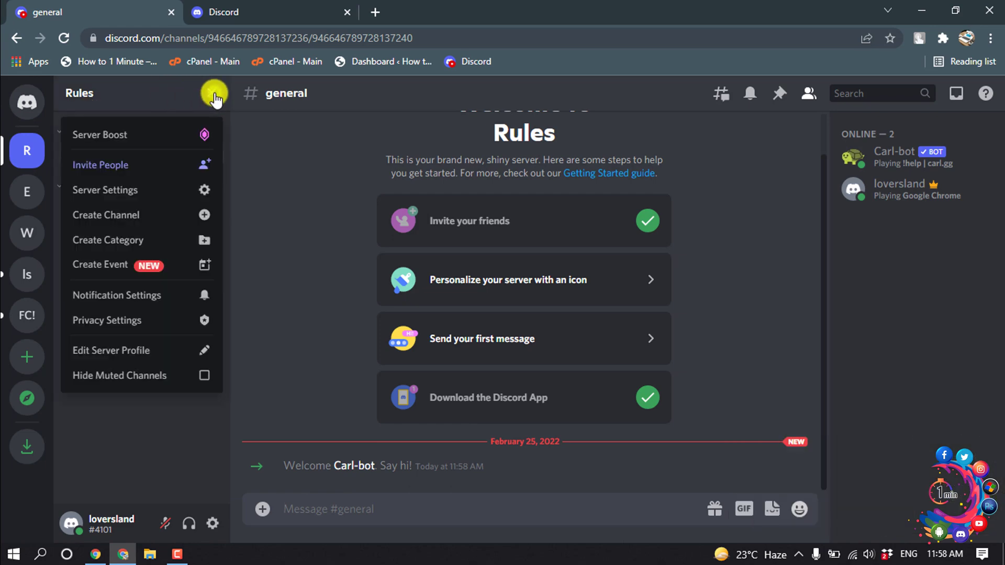
pyautogui.click(103, 193)
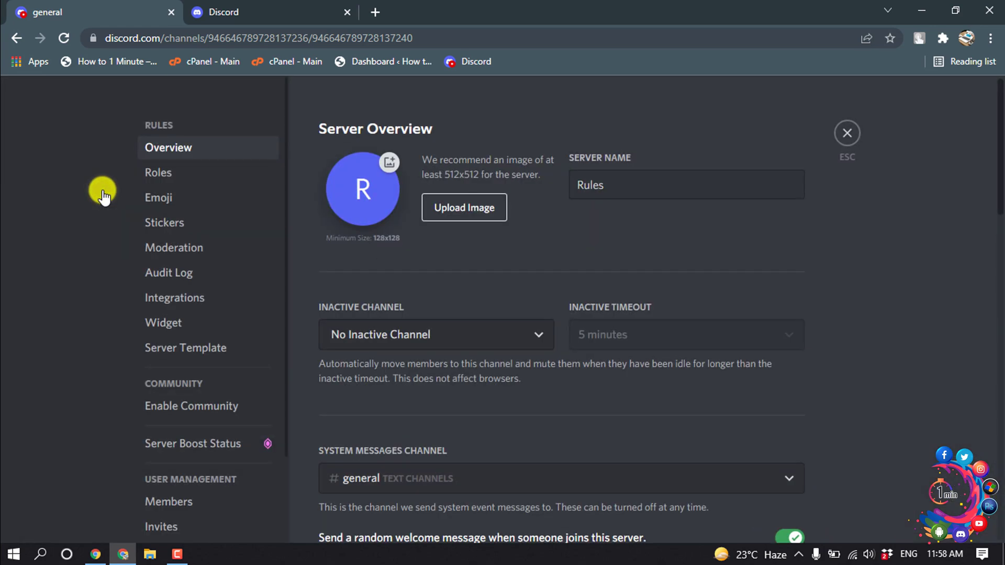
# - Create a red role named Male and save it
pyautogui.click(165, 173)
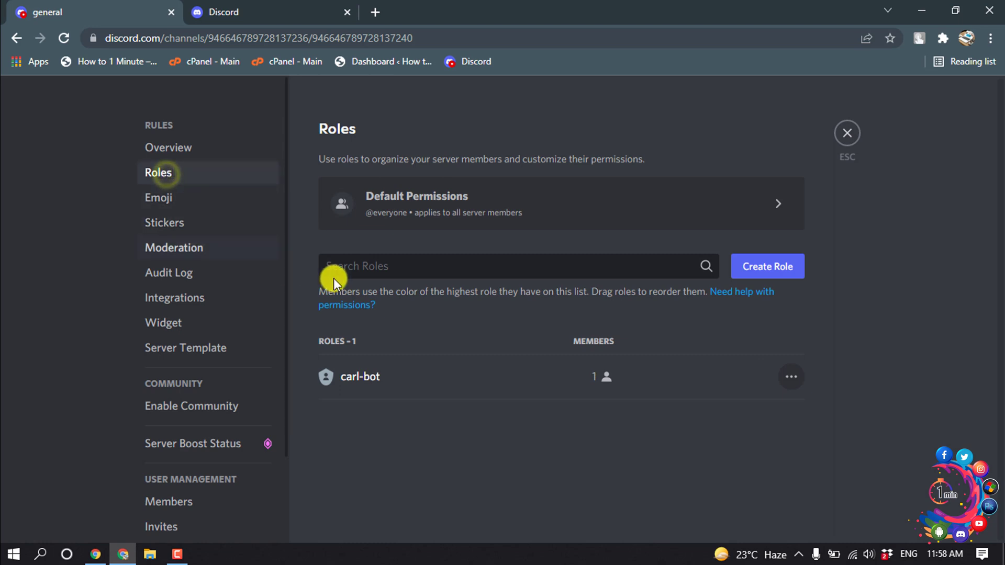
pyautogui.click(762, 267)
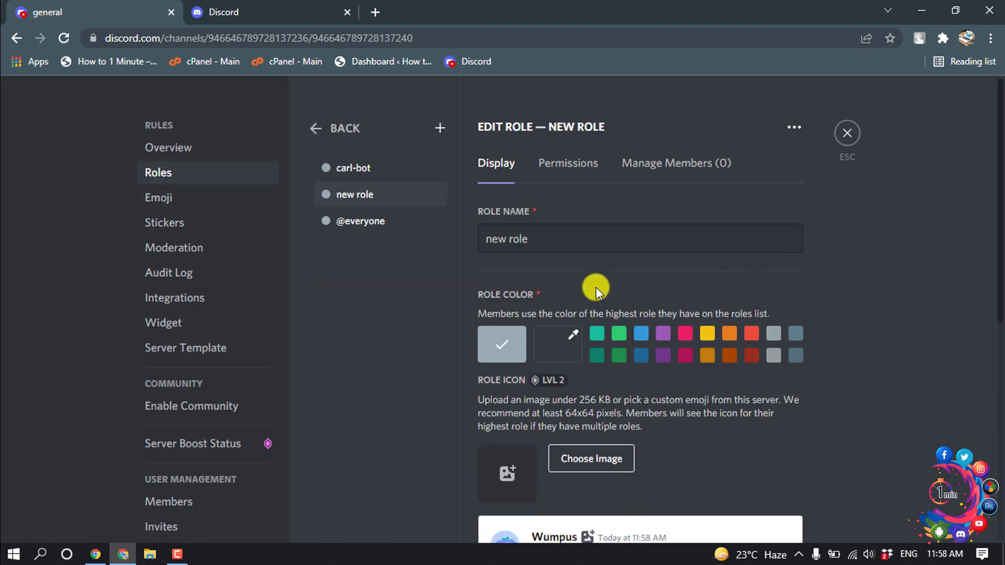
pyautogui.moveTo(557, 237); pyautogui.dragTo(347, 237)
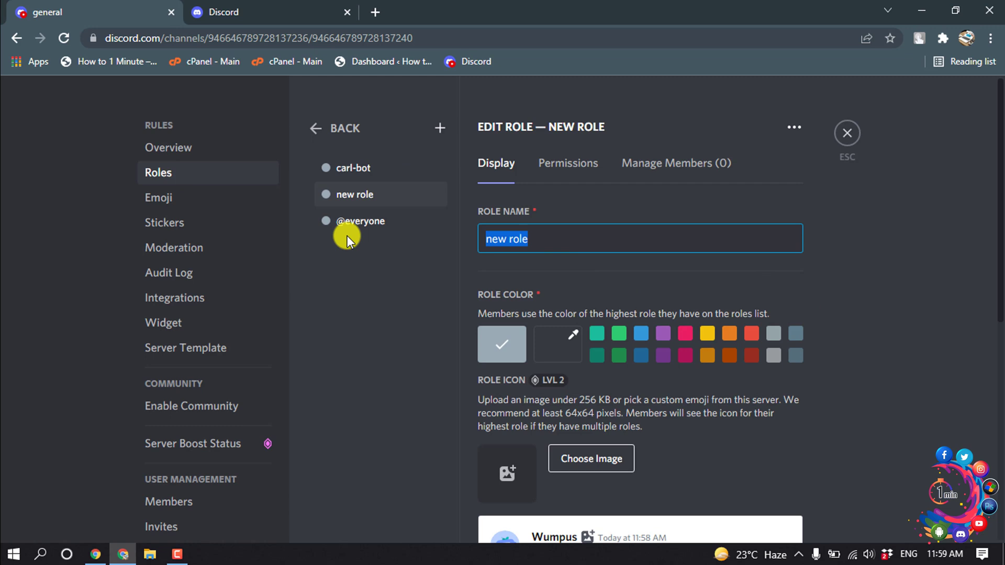
pyautogui.write('Male')
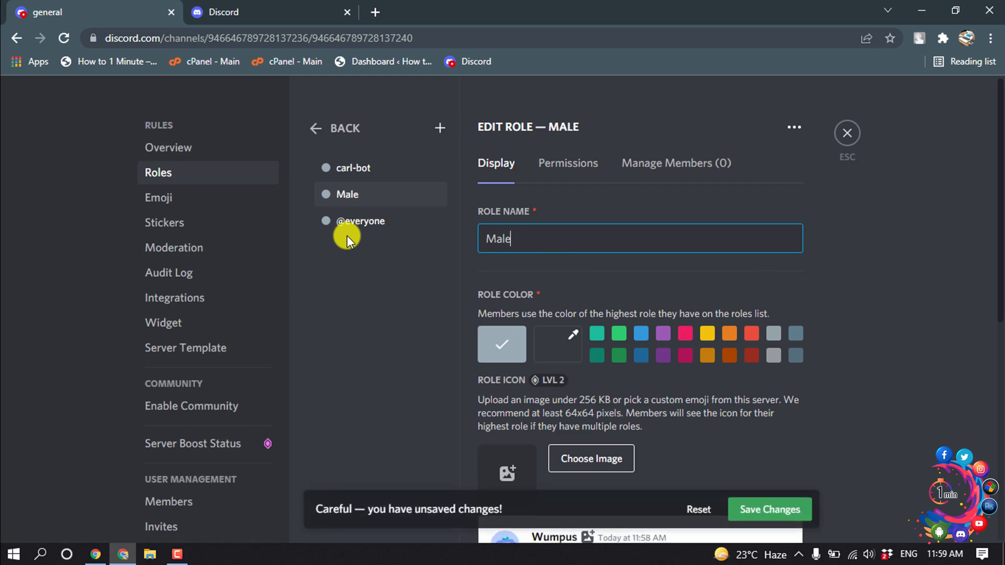
pyautogui.click(753, 337)
pyautogui.scroll(-6, 754, 335)
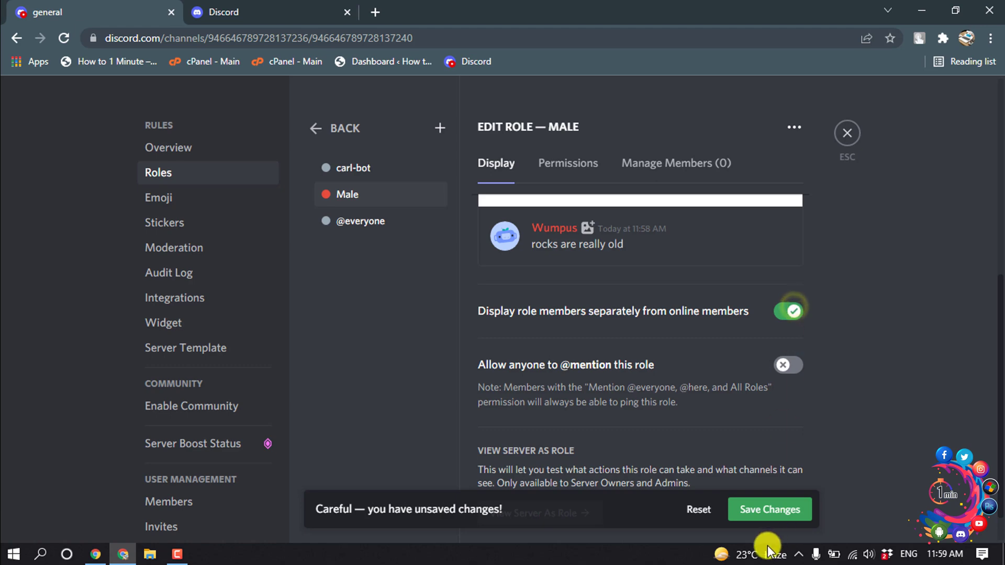
pyautogui.click(769, 518)
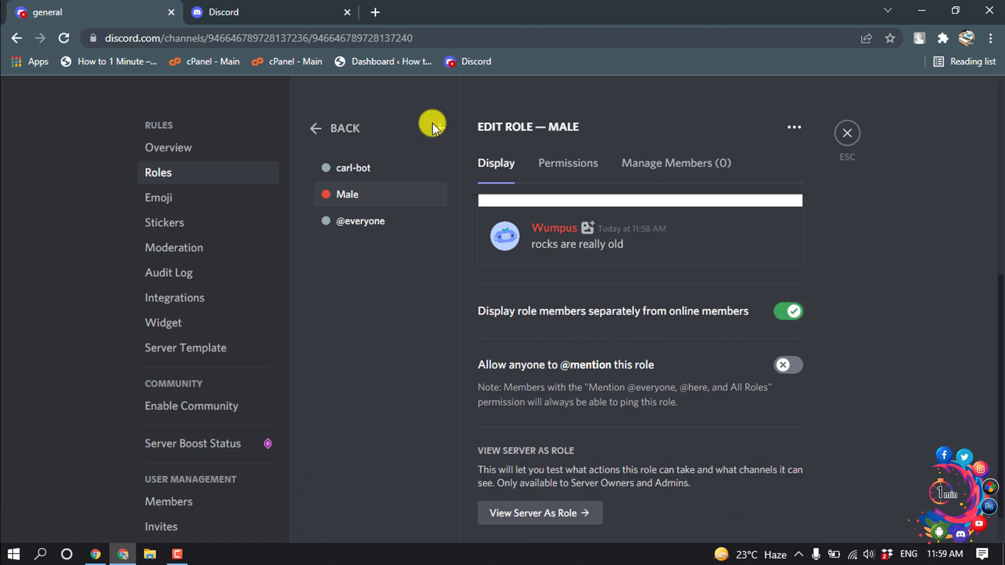
# - Create a pink role named Female, save it, and return to the Roles list
pyautogui.click(437, 131)
pyautogui.scroll(5, 648, 252)
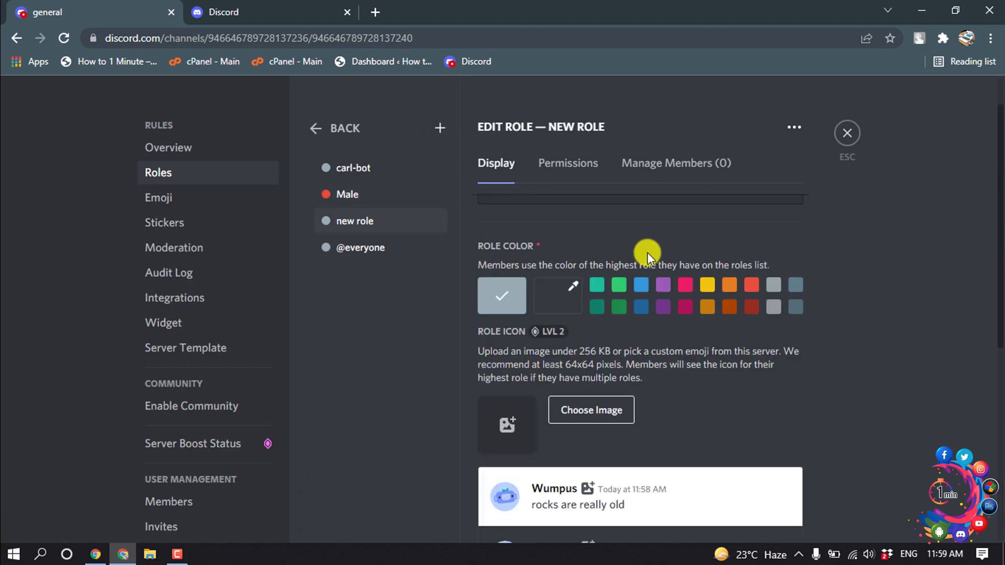
pyautogui.tripleClick(587, 237)
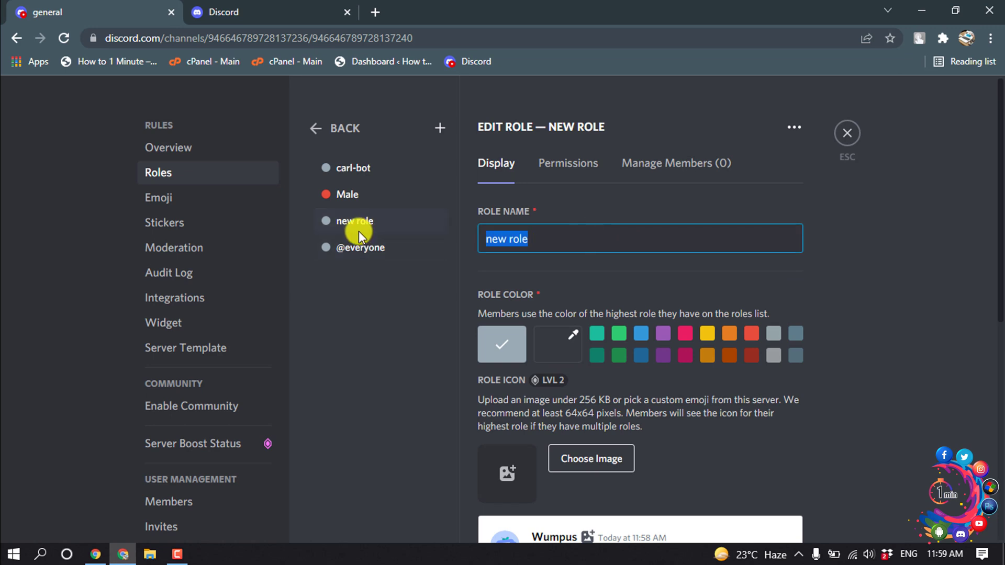
pyautogui.write('Female')
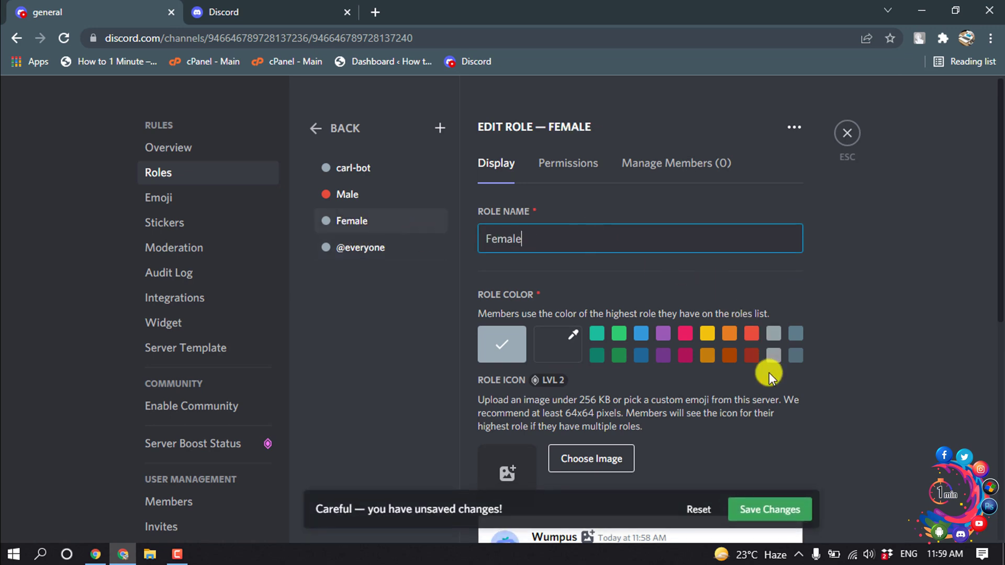
pyautogui.click(687, 343)
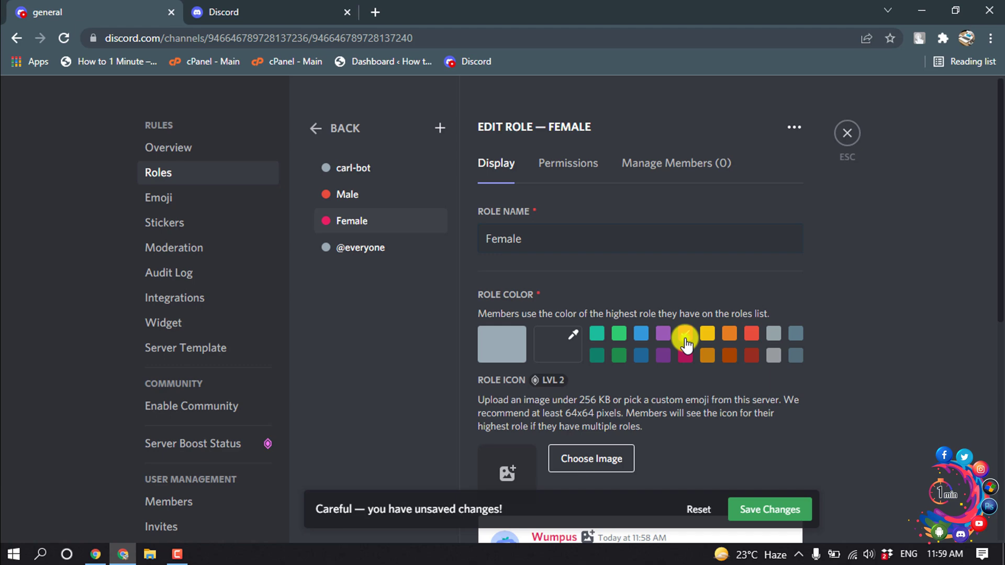
pyautogui.scroll(-5, 802, 337)
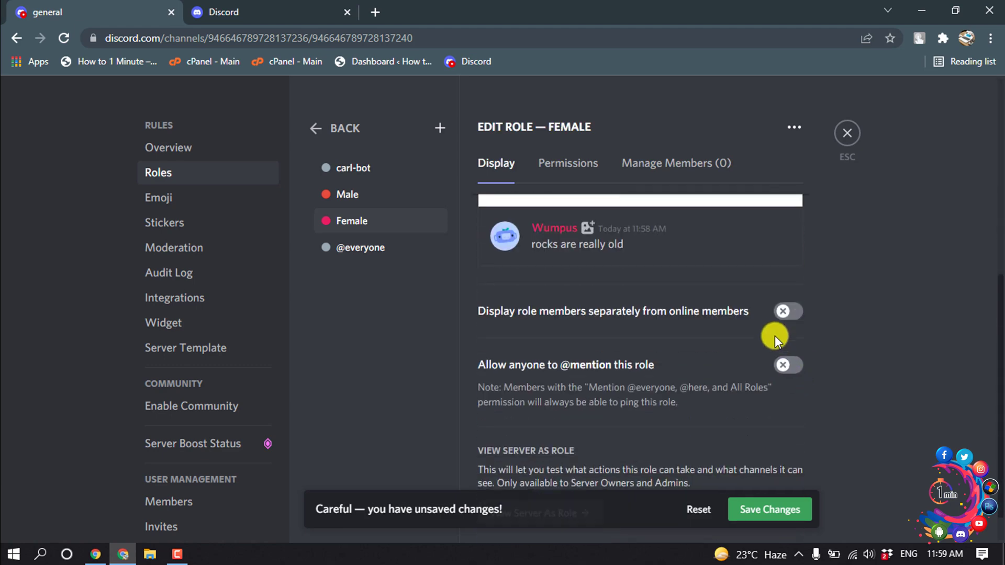
pyautogui.click(757, 513)
pyautogui.click(315, 128)
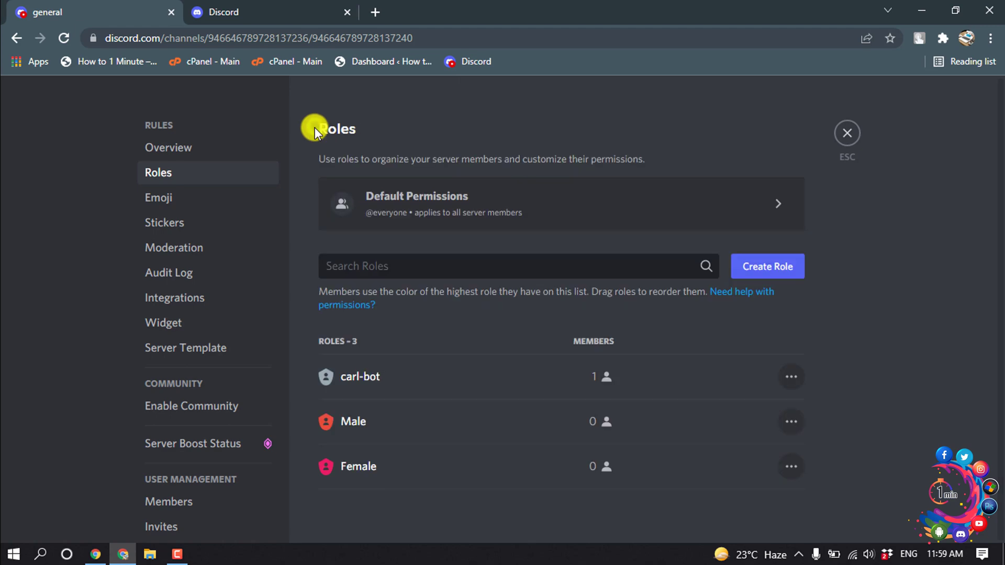
# - Start a Carl-bot reaction-role setup with ?reactionrole make, targeting #general
pyautogui.press('Escape')
pyautogui.write('?reactionrole make')
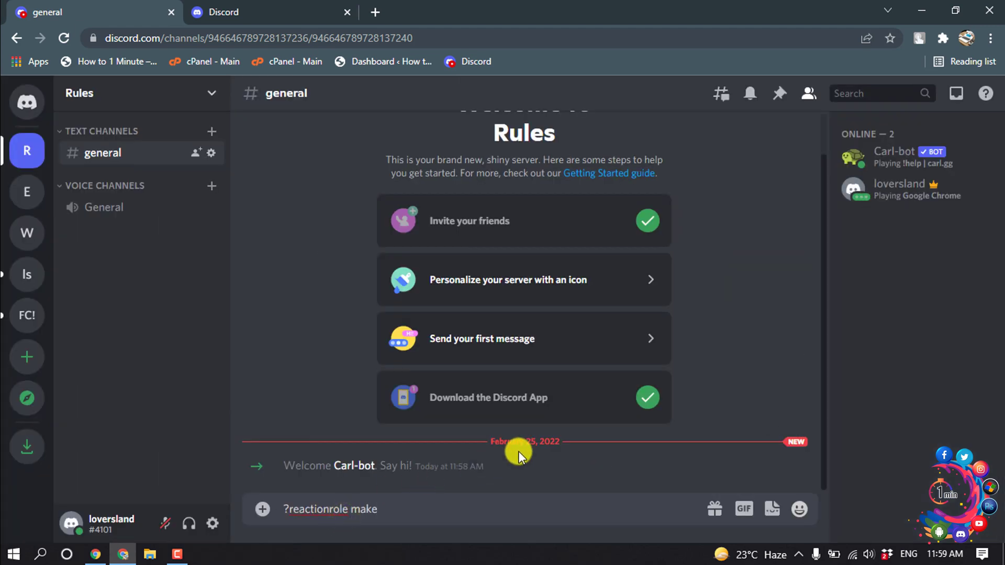
pyautogui.press('Return')
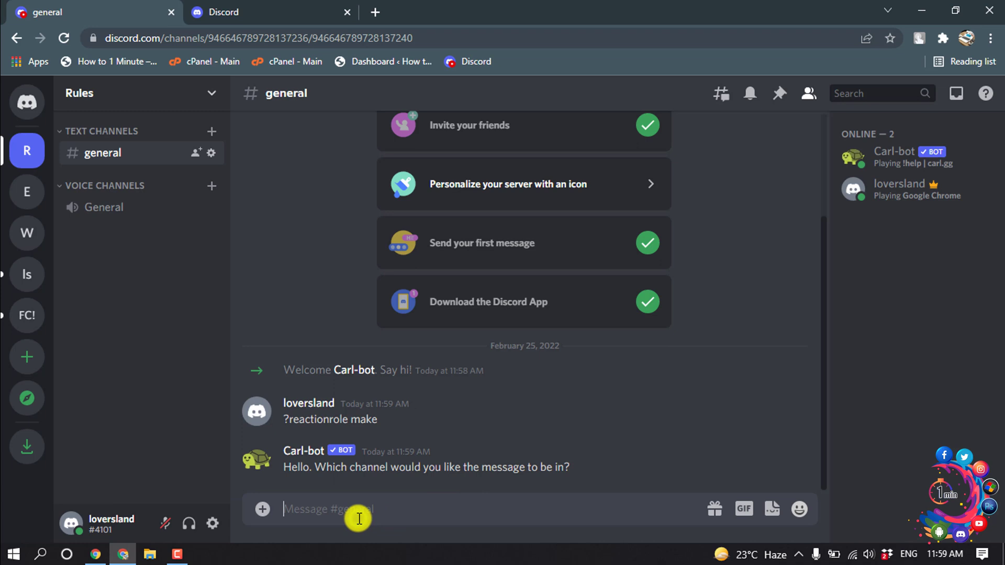
pyautogui.write('#')
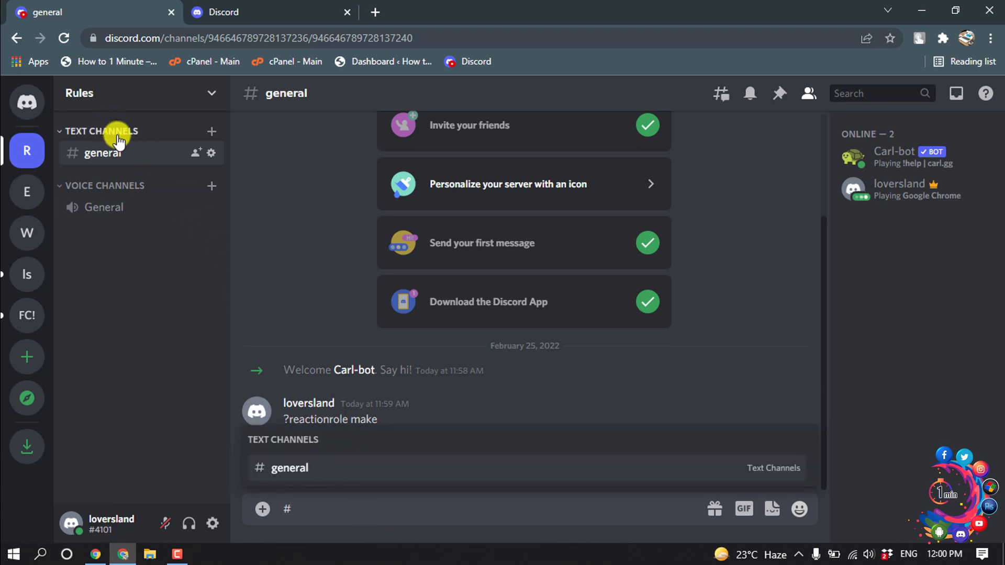
pyautogui.click(294, 468)
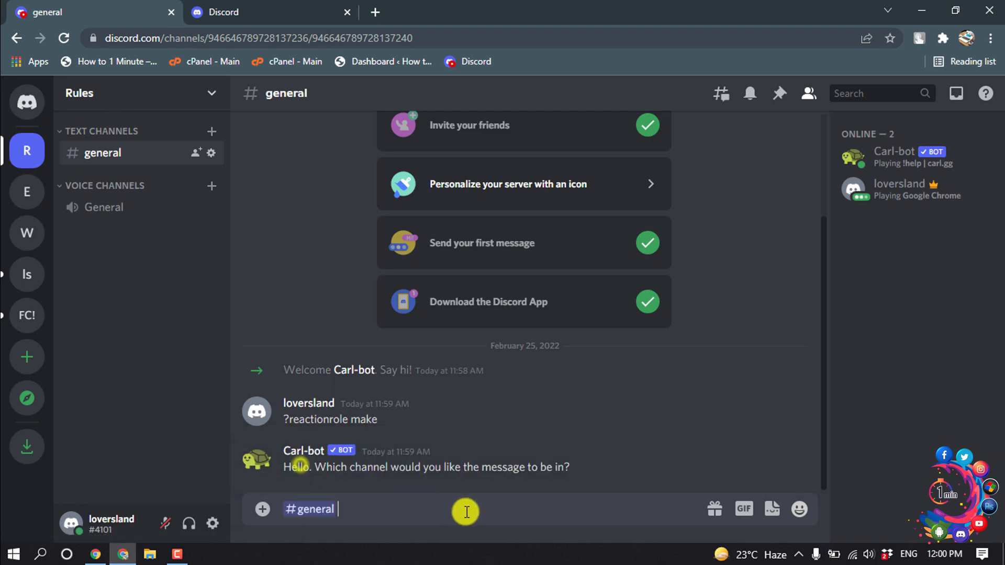
pyautogui.press('Return')
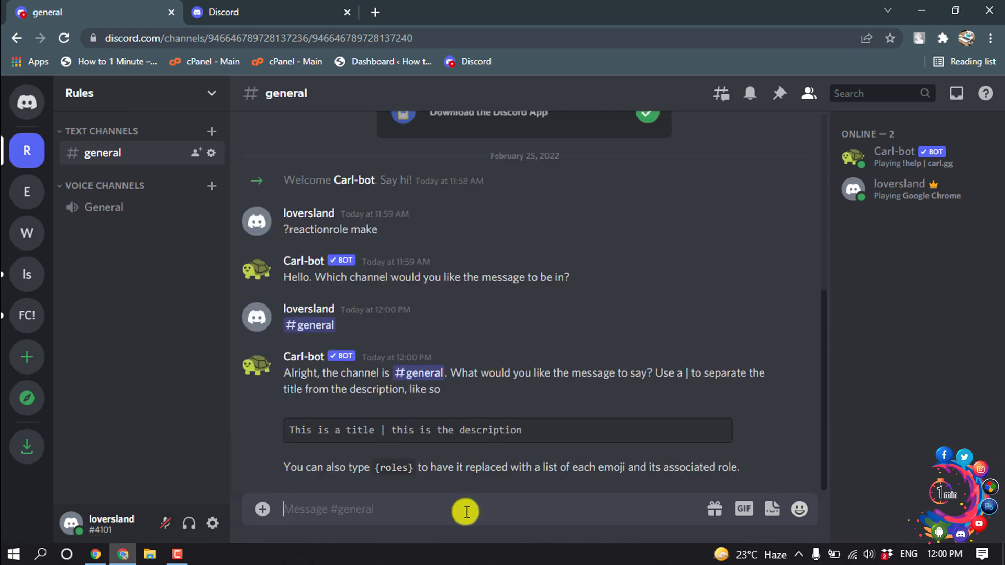
# - Reply 'roles | {roles}' as the message title and description
pyautogui.click(399, 515)
pyautogui.write('roles | {roles}')
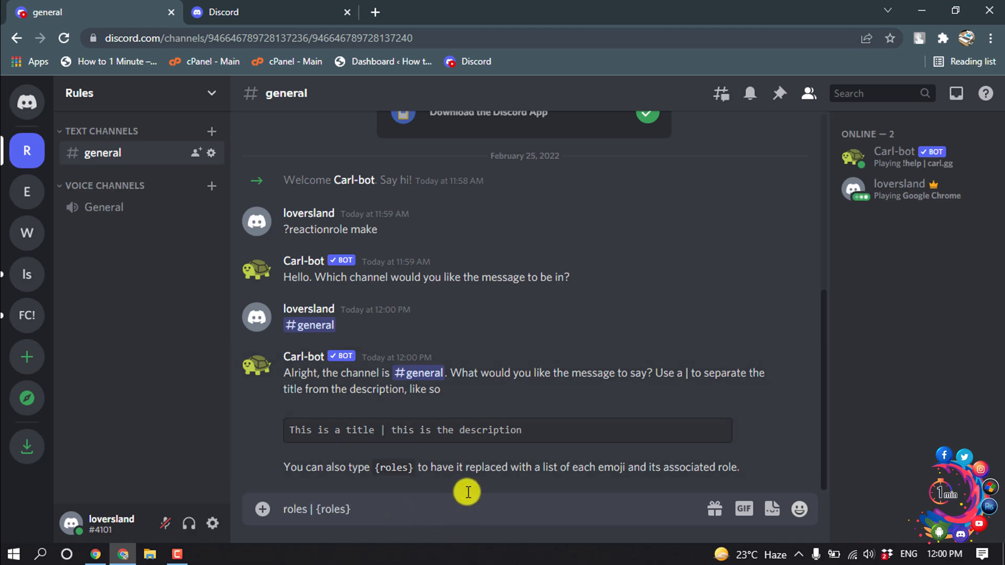
pyautogui.press('Return')
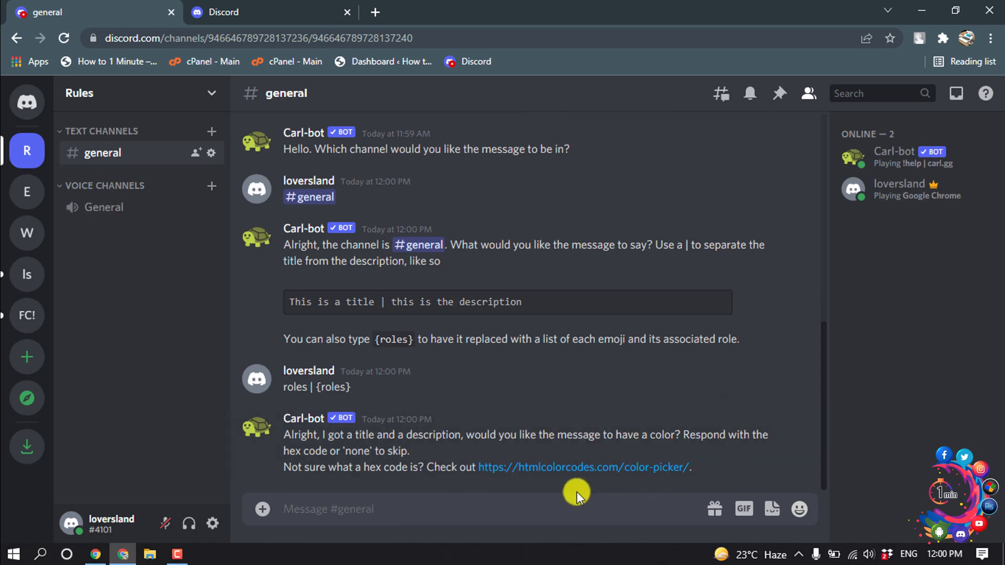
# - Pick the red shade #F10E0E on HTML Color Codes and copy its hex code
pyautogui.click(548, 468)
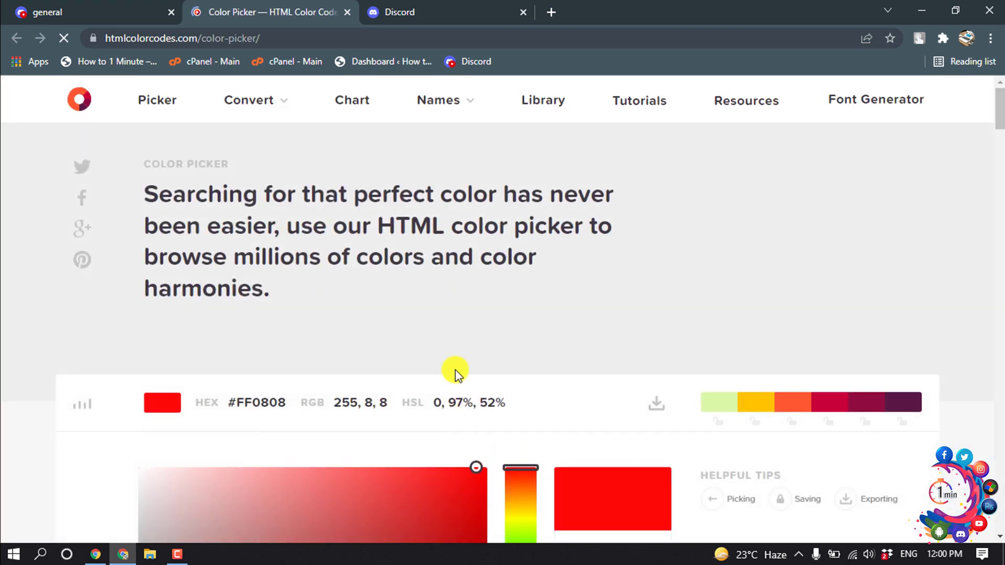
pyautogui.scroll(-4, 455, 369)
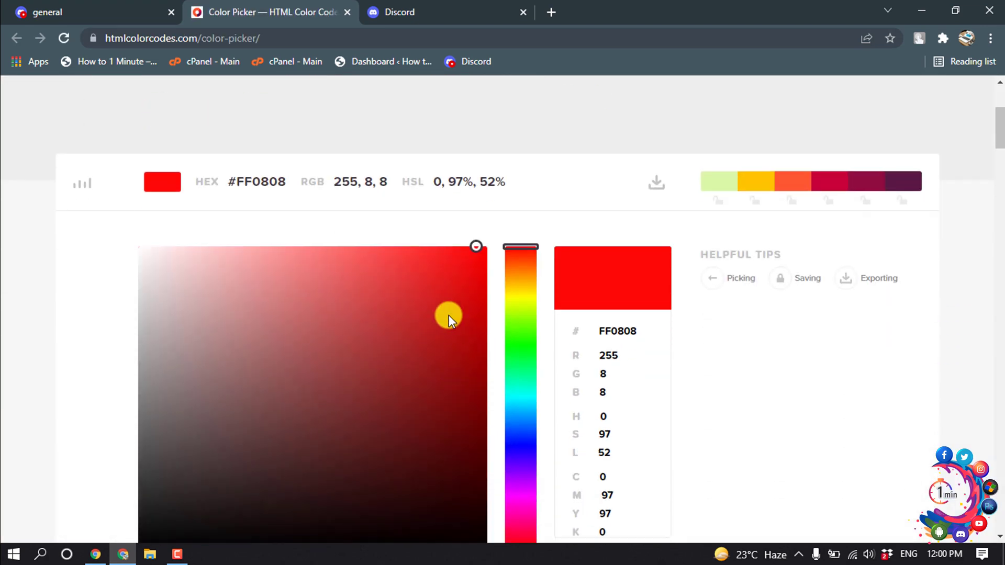
pyautogui.click(5, 6)
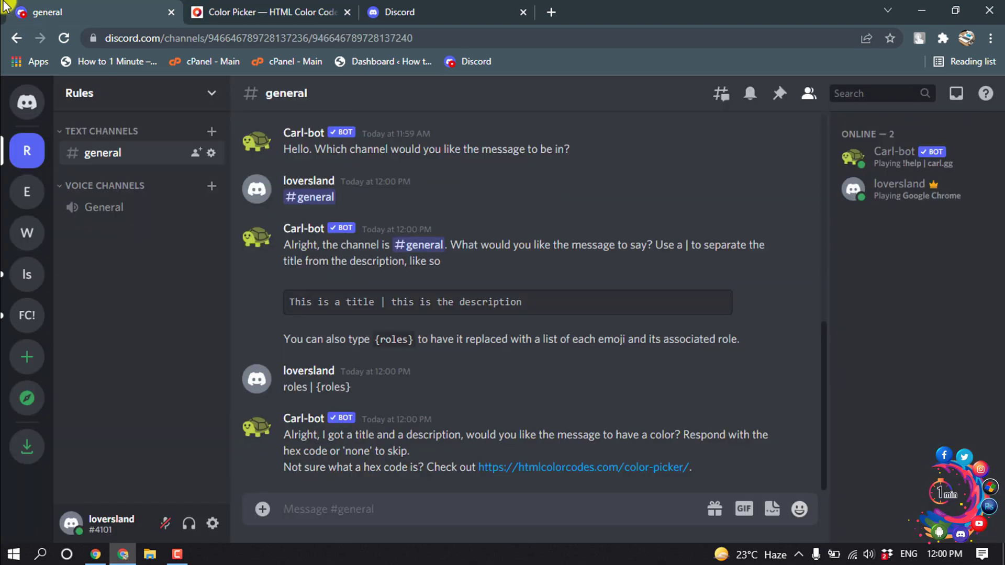
pyautogui.click(254, 8)
pyautogui.moveTo(463, 258)
pyautogui.mouseDown()
pyautogui.moveTo(491, 320)
pyautogui.moveTo(466, 262)
pyautogui.mouseUp()
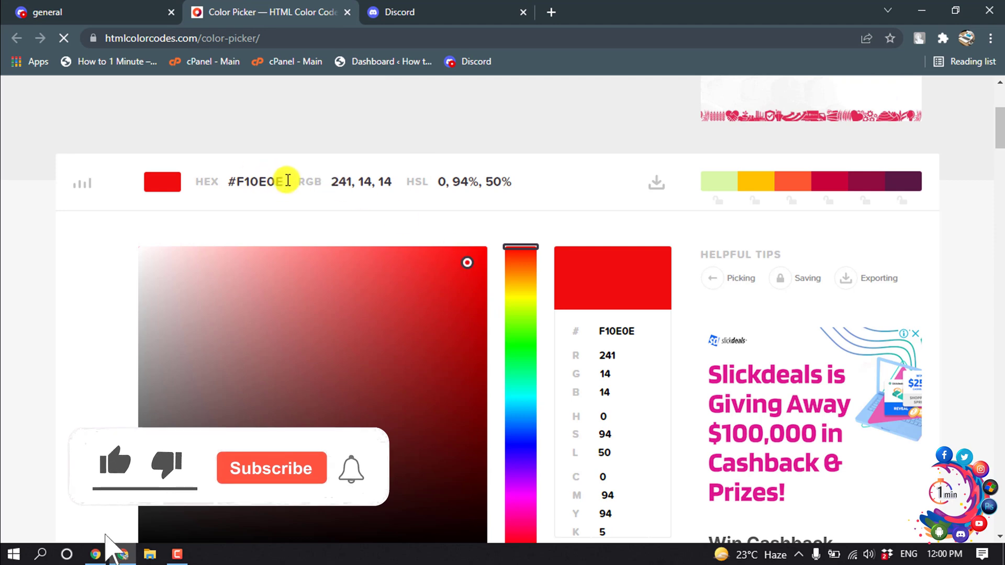
pyautogui.moveTo(286, 180); pyautogui.dragTo(228, 181)
pyautogui.rightClick(248, 187)
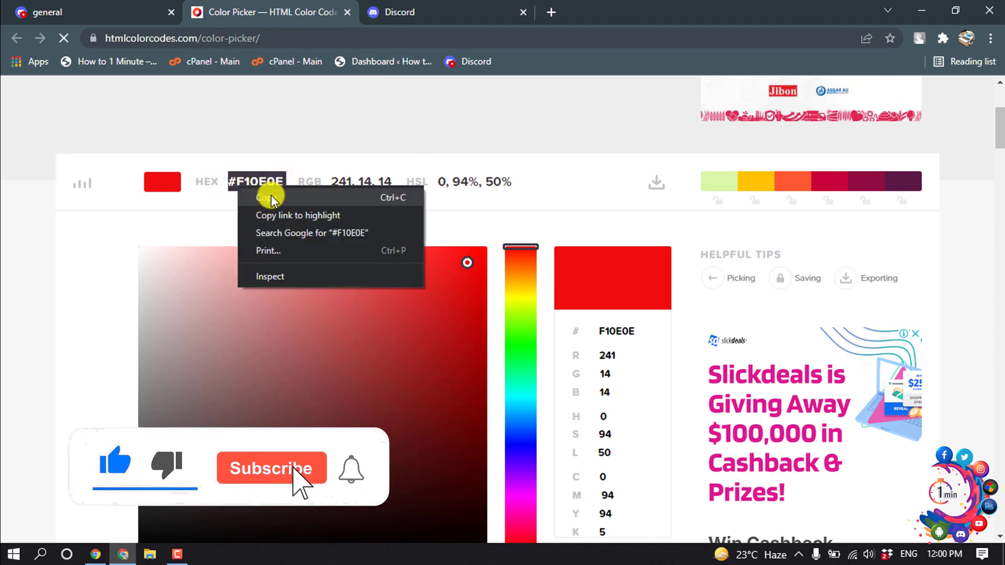
pyautogui.click(269, 198)
pyautogui.click(21, 11)
pyautogui.click(401, 524)
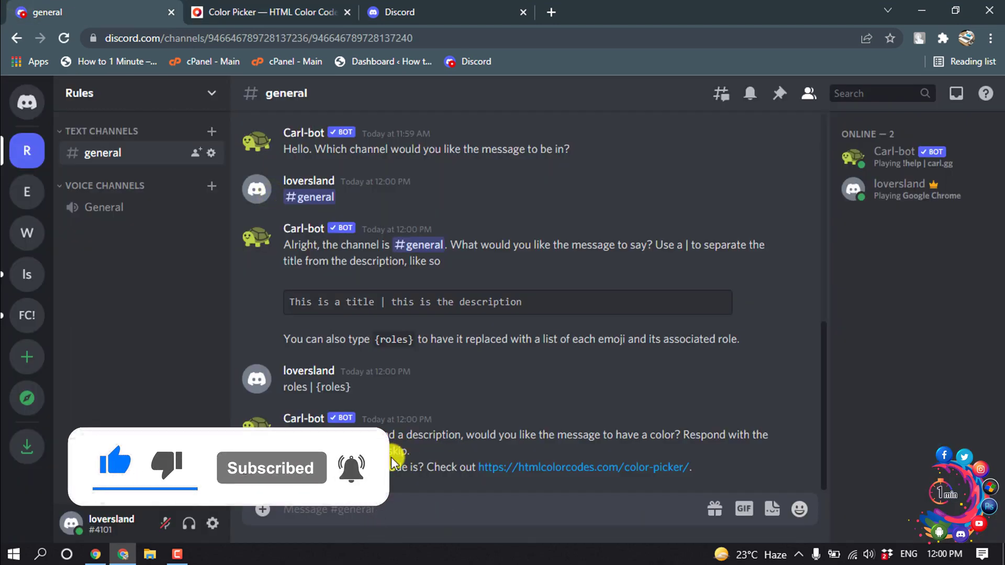
# - Paste and send #F10E0E as the reaction-role message colour
pyautogui.click(355, 512)
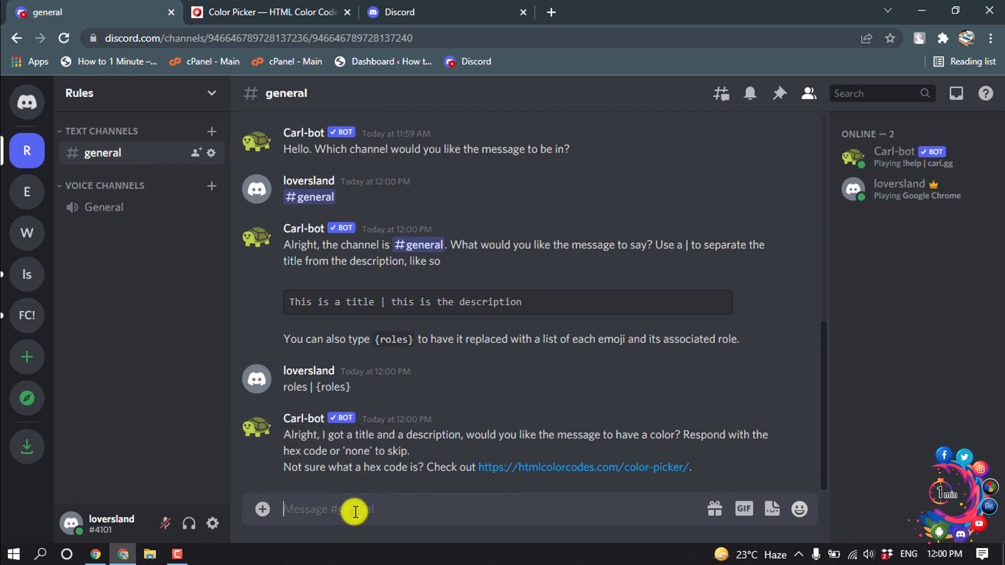
pyautogui.hotkey('ctrl', 'v')
pyautogui.press('Return')
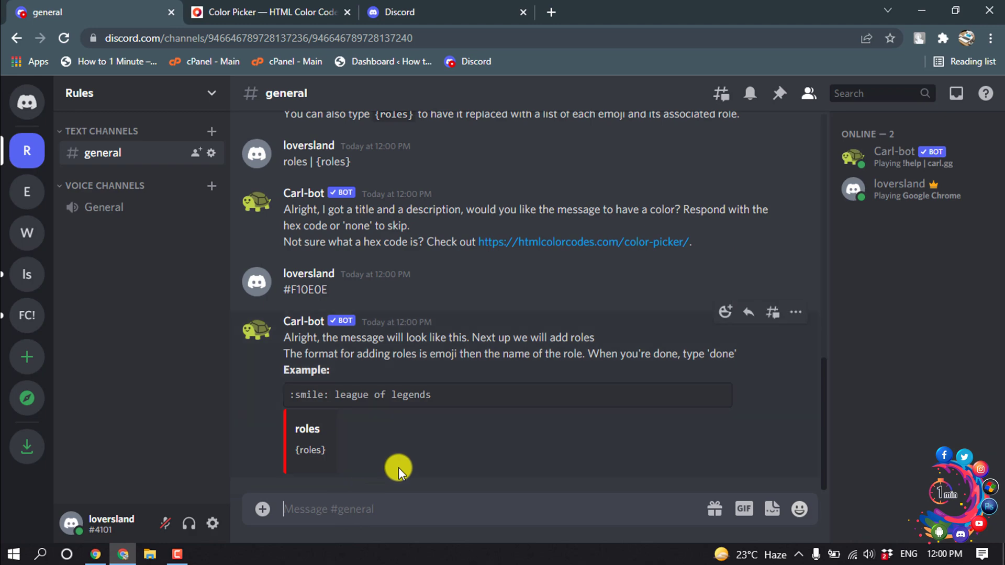
# - Add the 😃 Male and 😂 Female reaction roles, then send 'done'
pyautogui.click(799, 509)
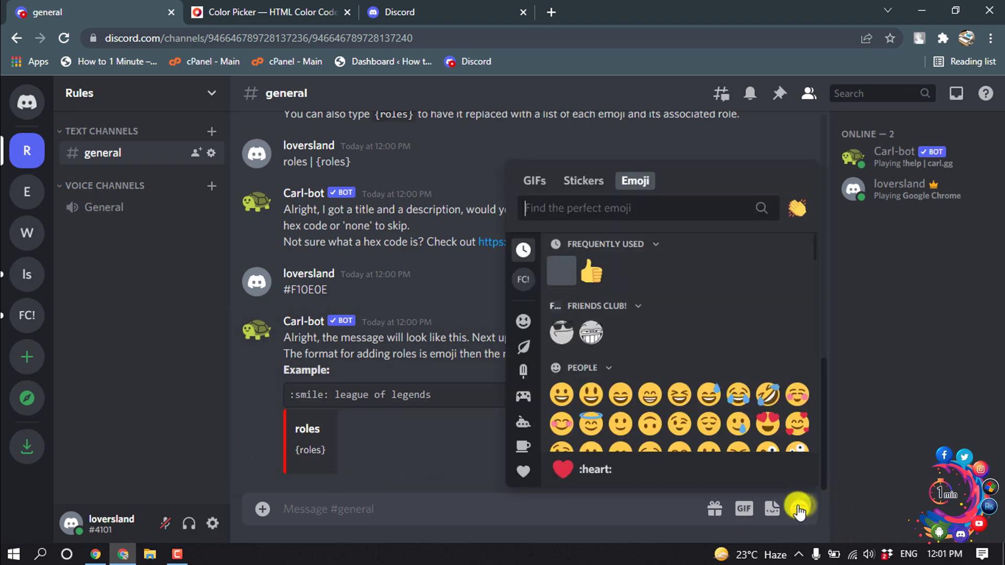
pyautogui.click(584, 398)
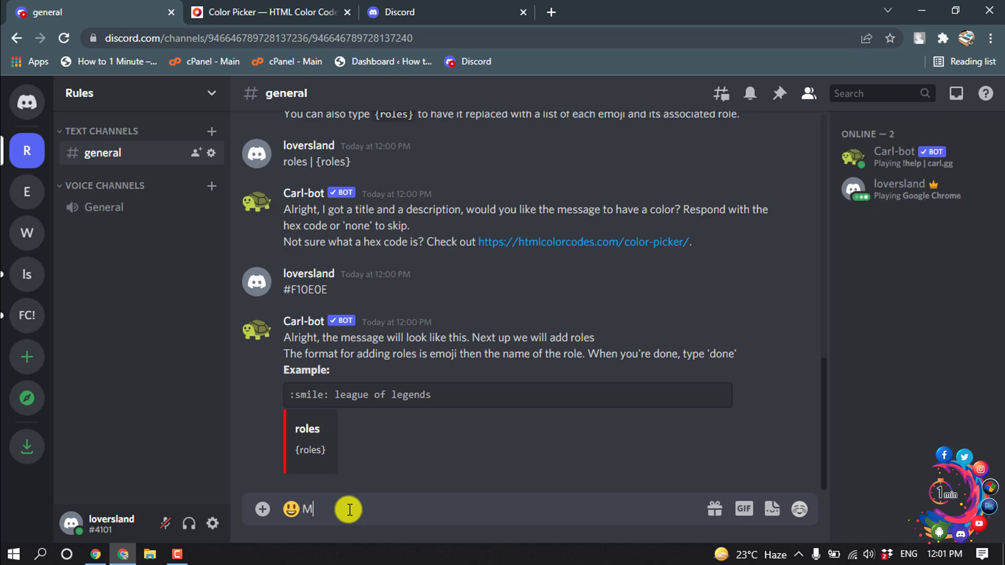
pyautogui.press('Return')
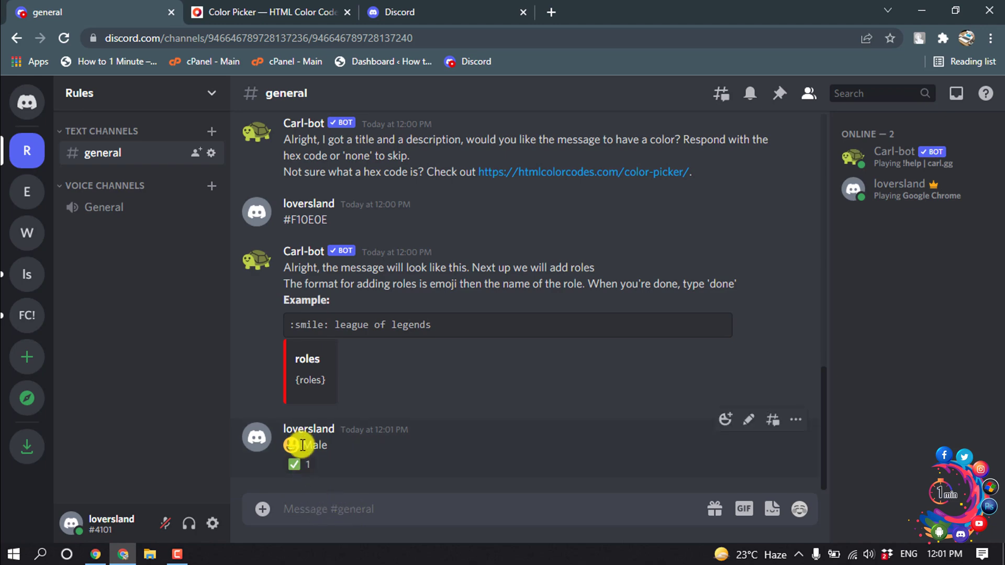
pyautogui.click(799, 510)
pyautogui.click(739, 397)
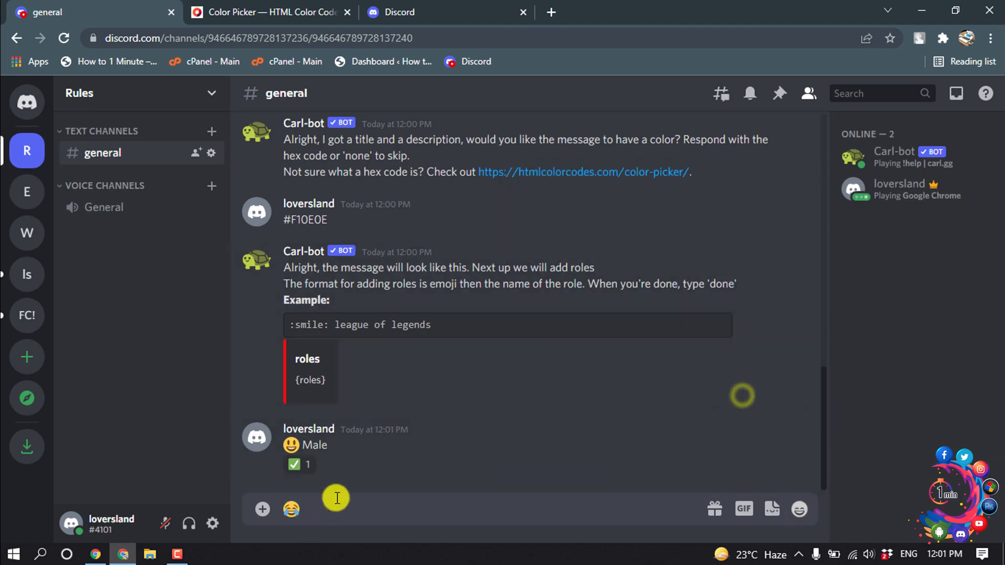
pyautogui.write('Female')
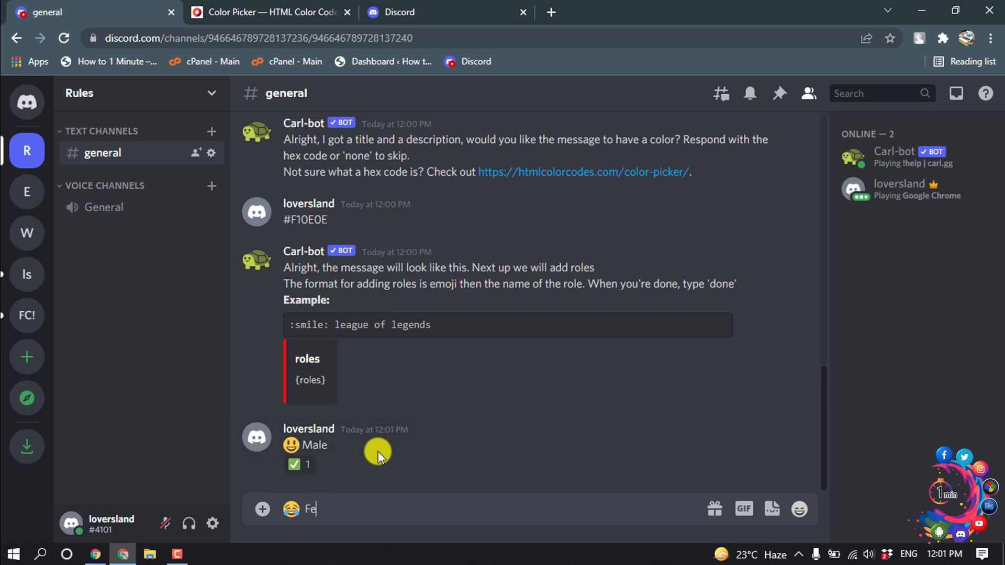
pyautogui.press('Return')
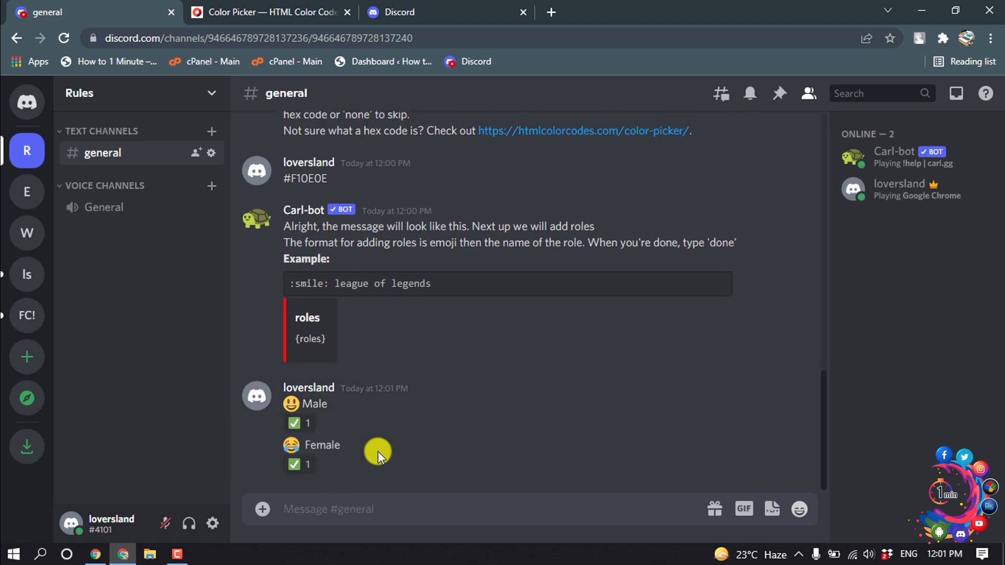
pyautogui.write('done')
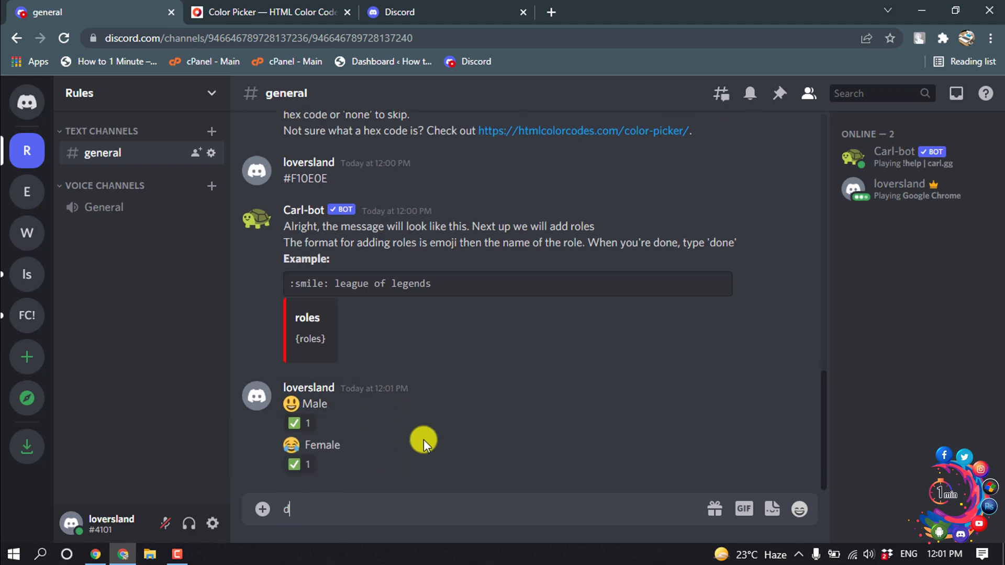
pyautogui.press('Return')
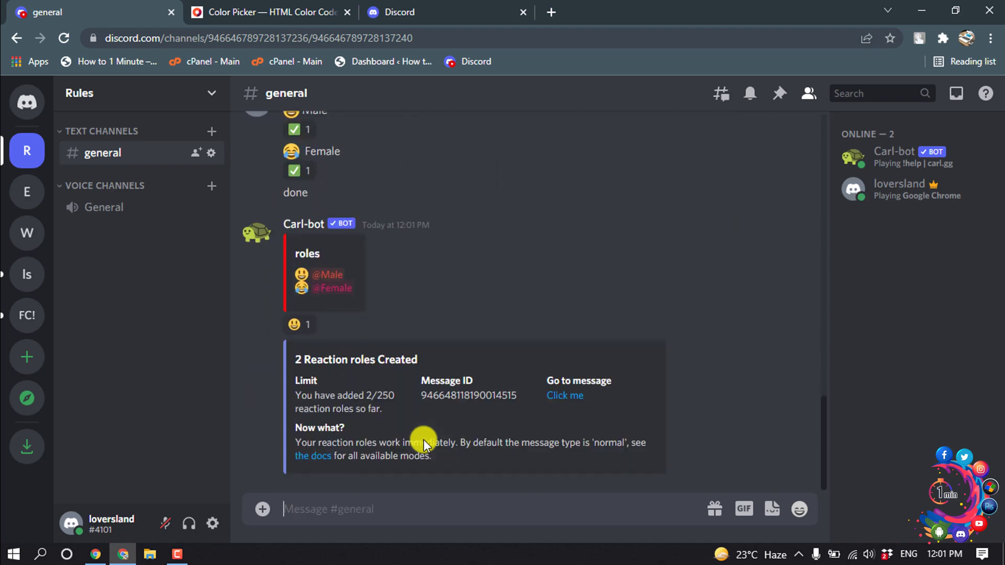